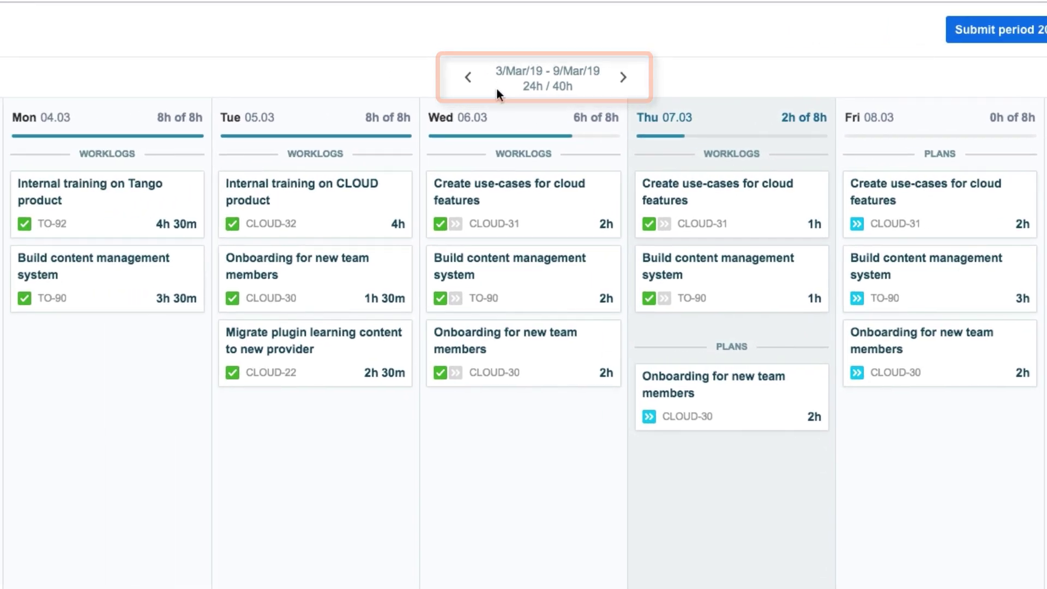
Check the previous week, return to 3–9 March, and reveal Thursday's Log Time / Plan Time choices
{"action": "left_click", "coordinate": [468, 82]}
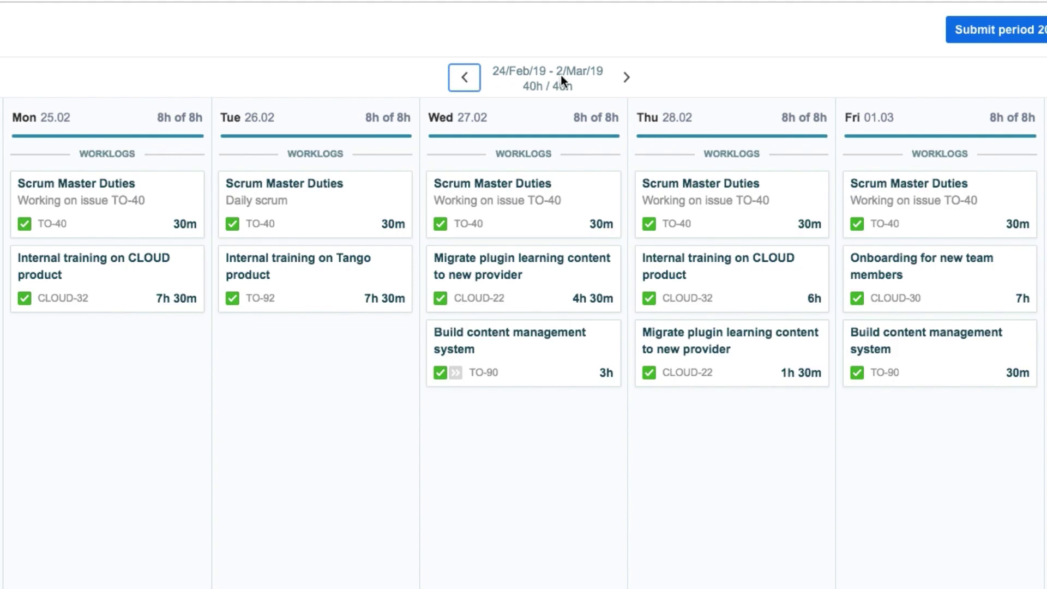
{"action": "left_click", "coordinate": [627, 83]}
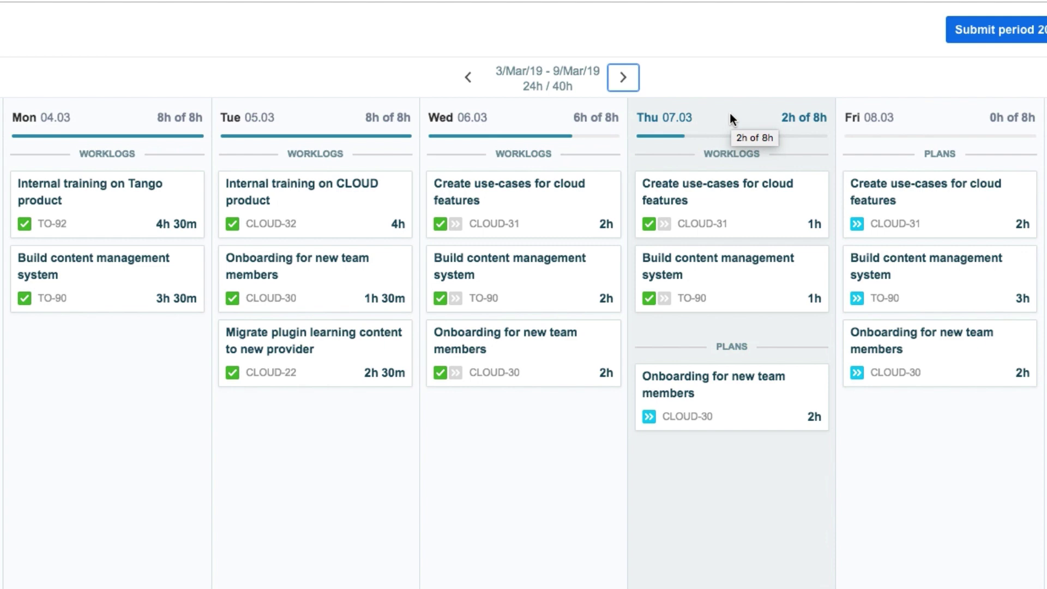
{"action": "mouse_move", "coordinate": [689, 456]}
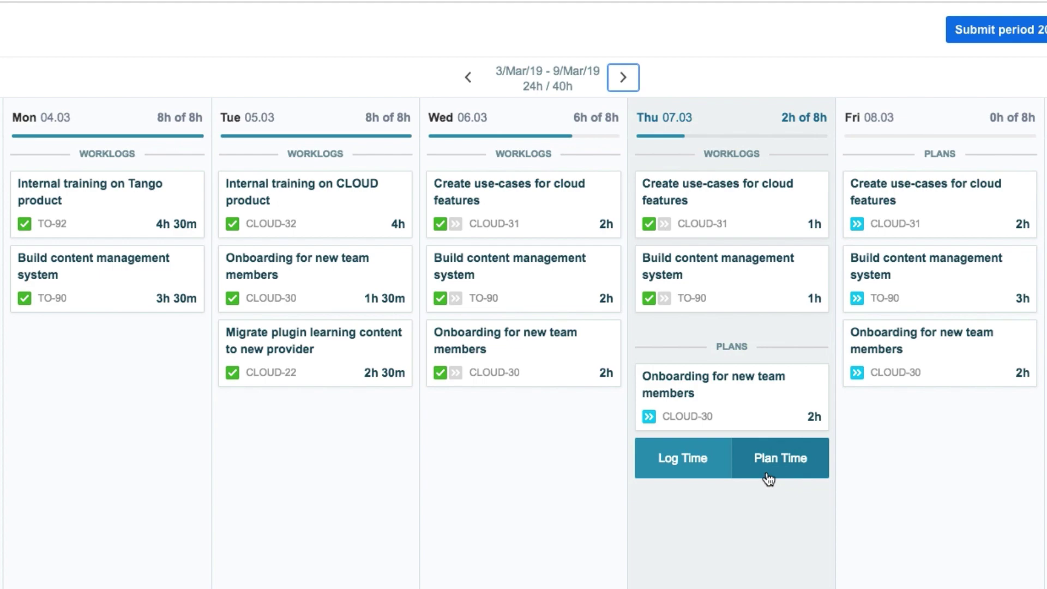
Start a new CLOUD-32 worklog and describe it as training for two colleagues
{"action": "left_click", "coordinate": [686, 473]}
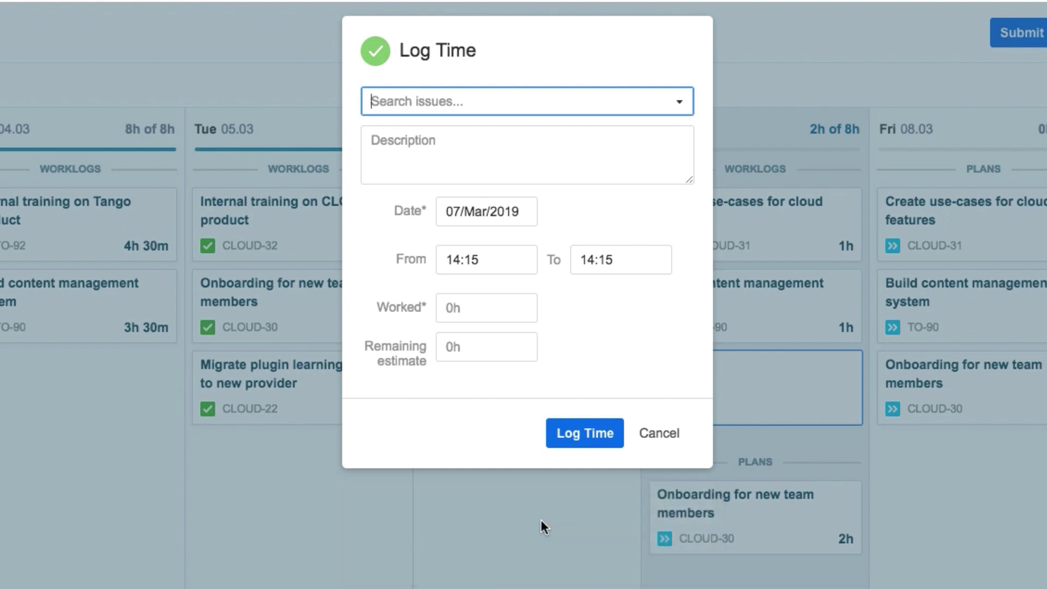
{"action": "left_click", "coordinate": [678, 102]}
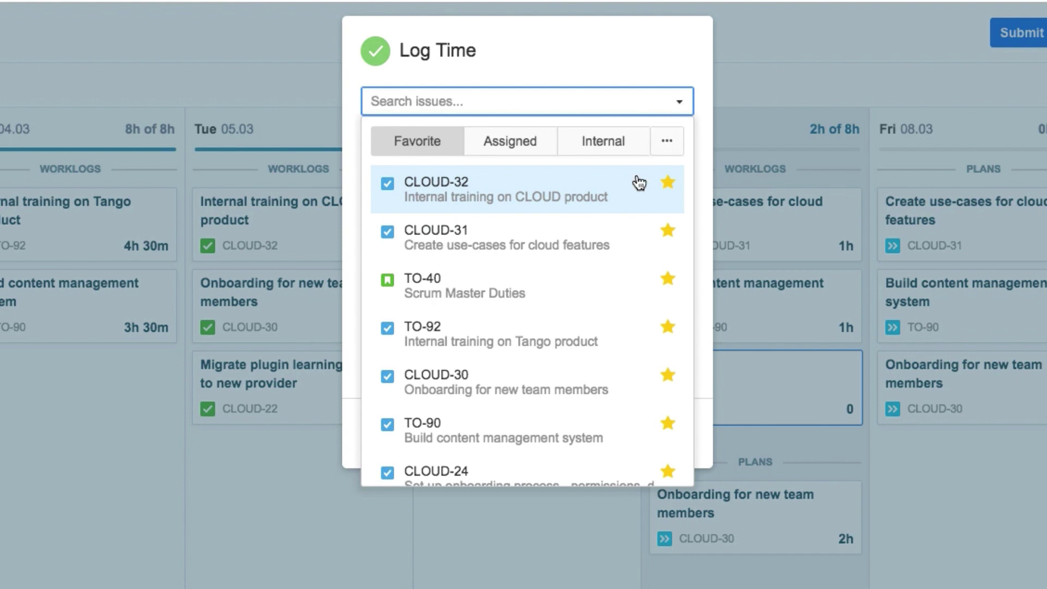
{"action": "left_click", "coordinate": [622, 192]}
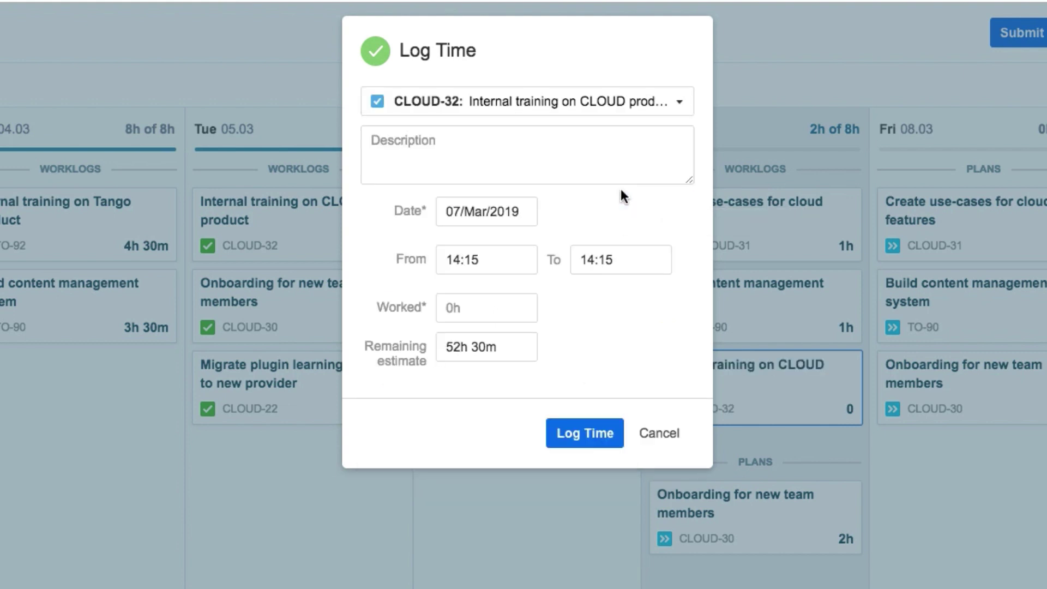
{"action": "left_click", "coordinate": [370, 141]}
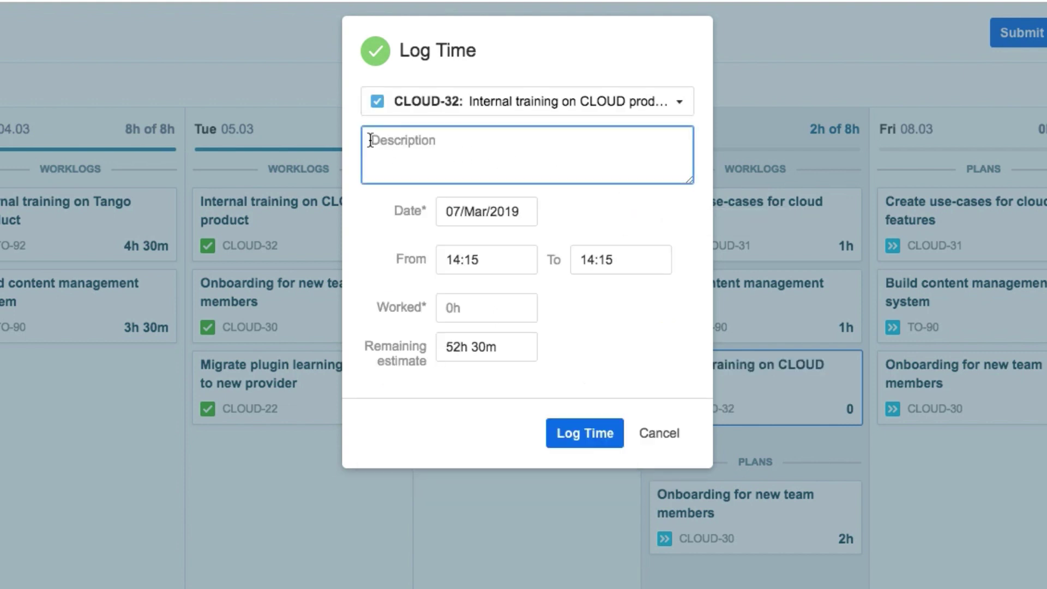
{"action": "type", "text": "Training for Amy and Tay"}
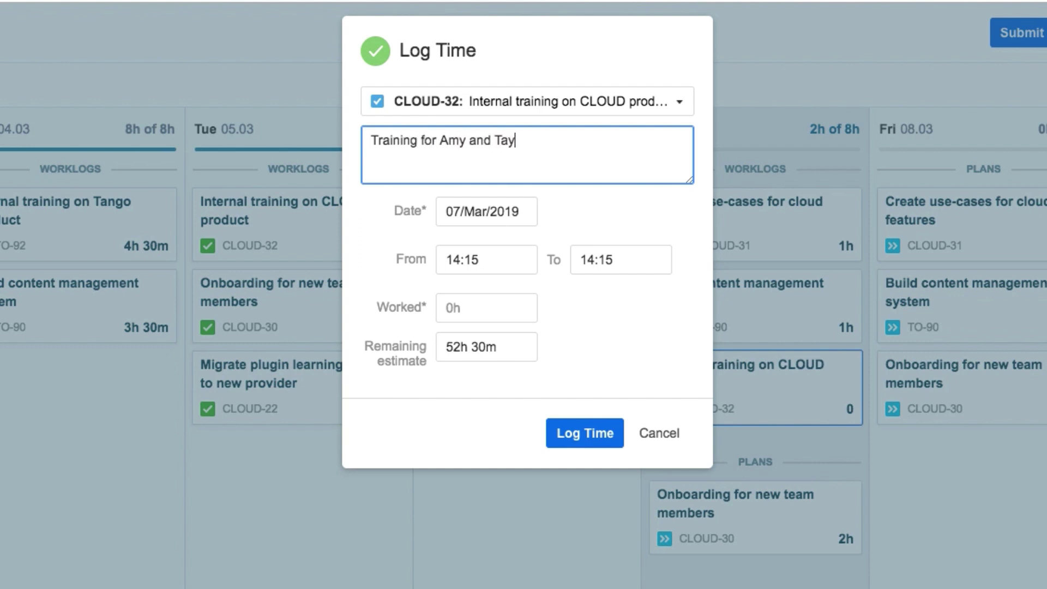
{"action": "type", "text": "lor"}
Date the worklog 6 March 2019, 14:15–16:15, with 2h worked and 40h remaining
{"action": "left_click", "coordinate": [524, 217]}
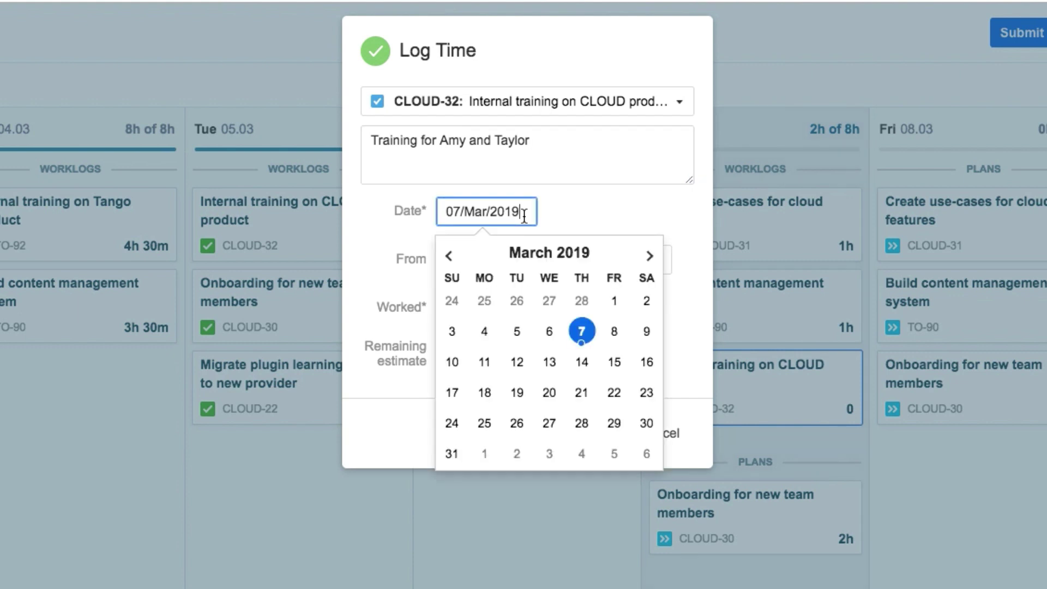
{"action": "left_click", "coordinate": [550, 333]}
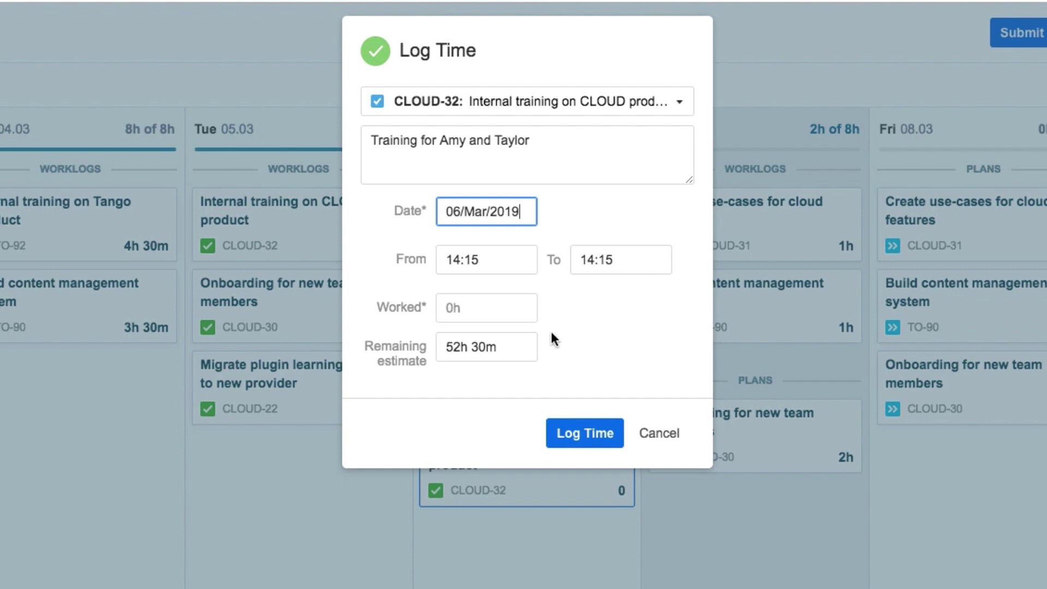
{"action": "left_click", "coordinate": [494, 261]}
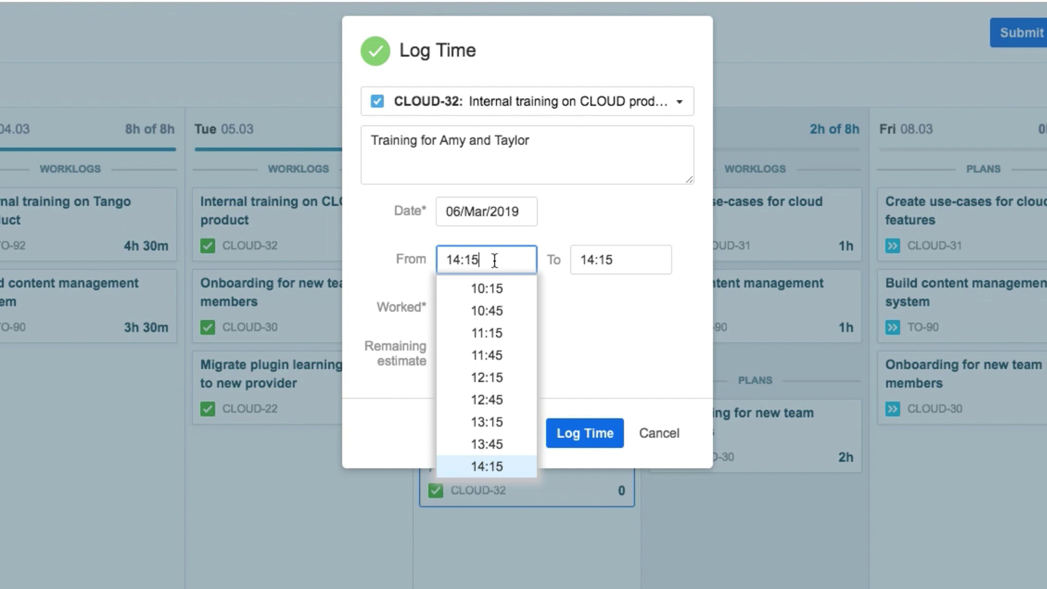
{"action": "left_click", "coordinate": [627, 261]}
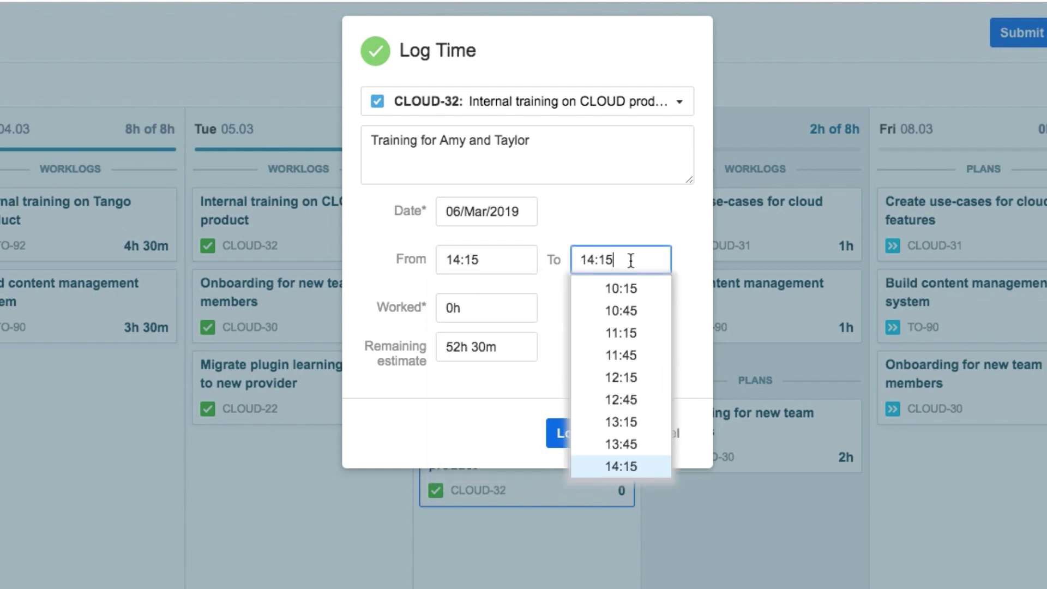
{"action": "left_click", "coordinate": [549, 290]}
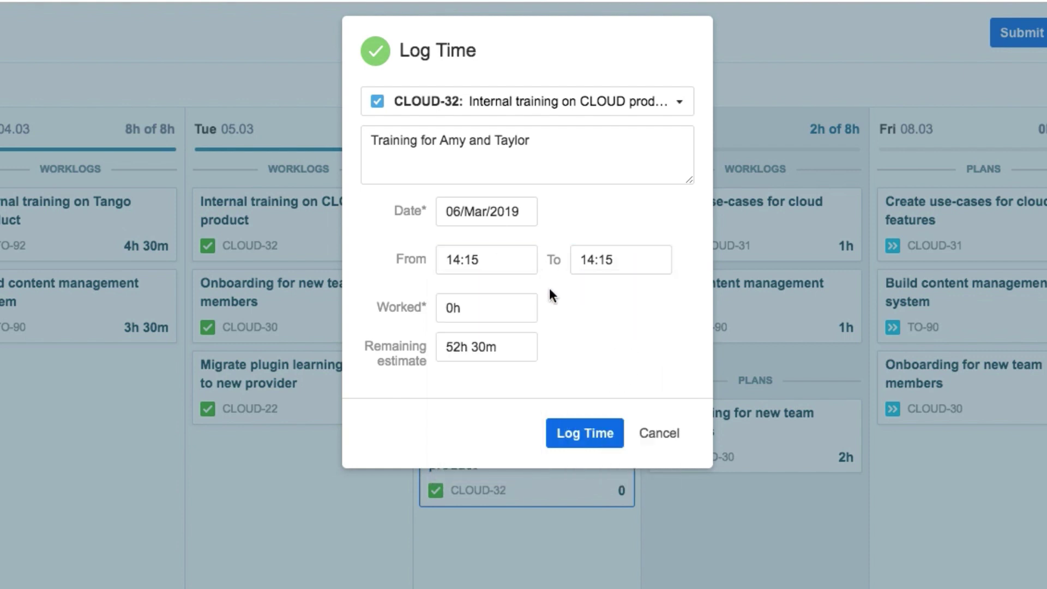
{"action": "left_click", "coordinate": [471, 306]}
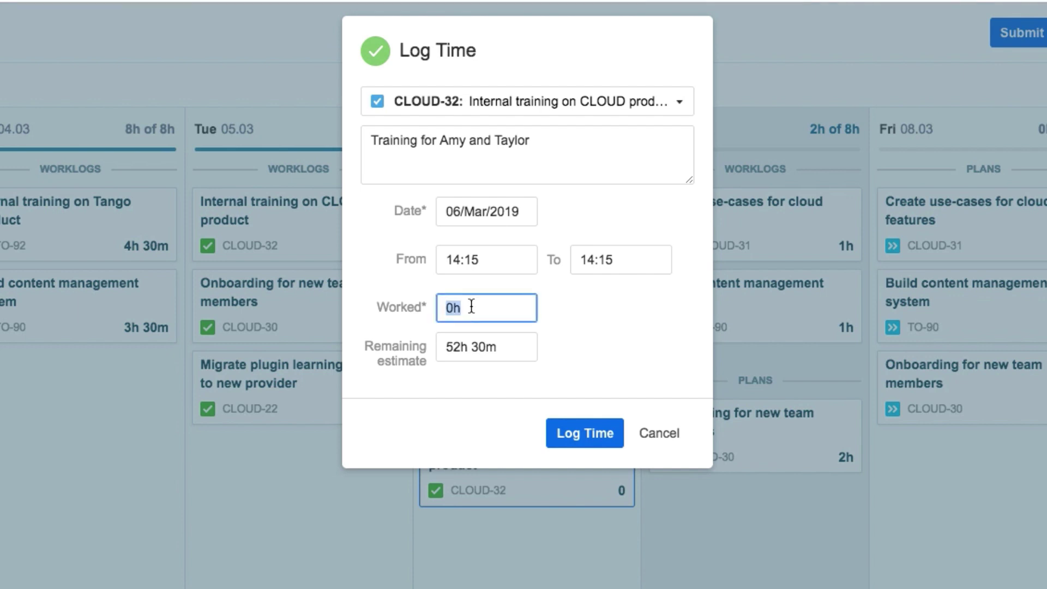
{"action": "type", "text": "2h"}
{"action": "triple_click", "coordinate": [501, 347]}
{"action": "type", "text": "40h"}
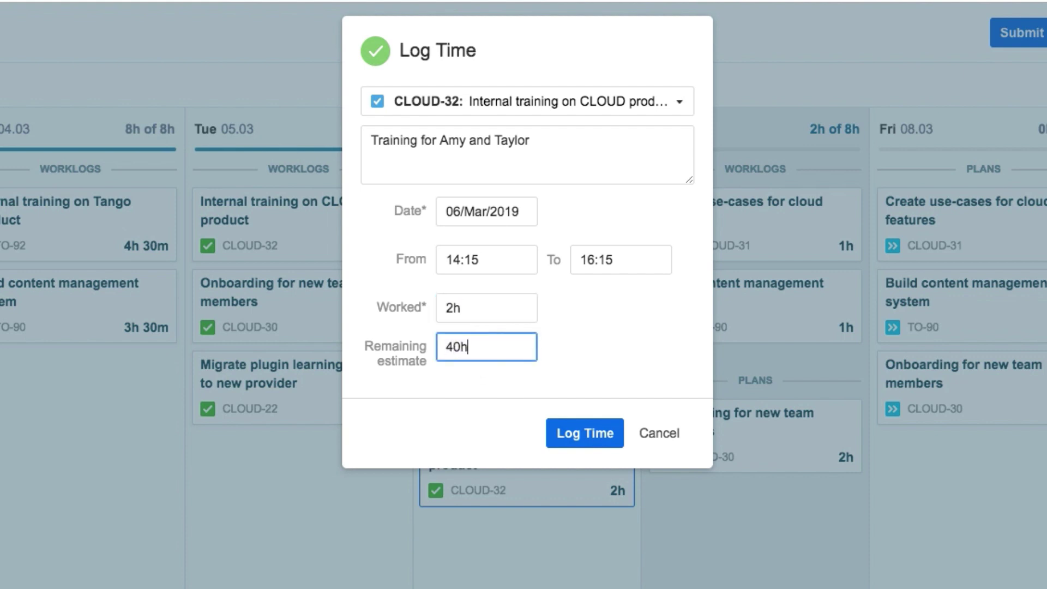
Save the 2h CLOUD-32 worklog on Wednesday, then move it to Thursday
{"action": "left_click", "coordinate": [582, 436]}
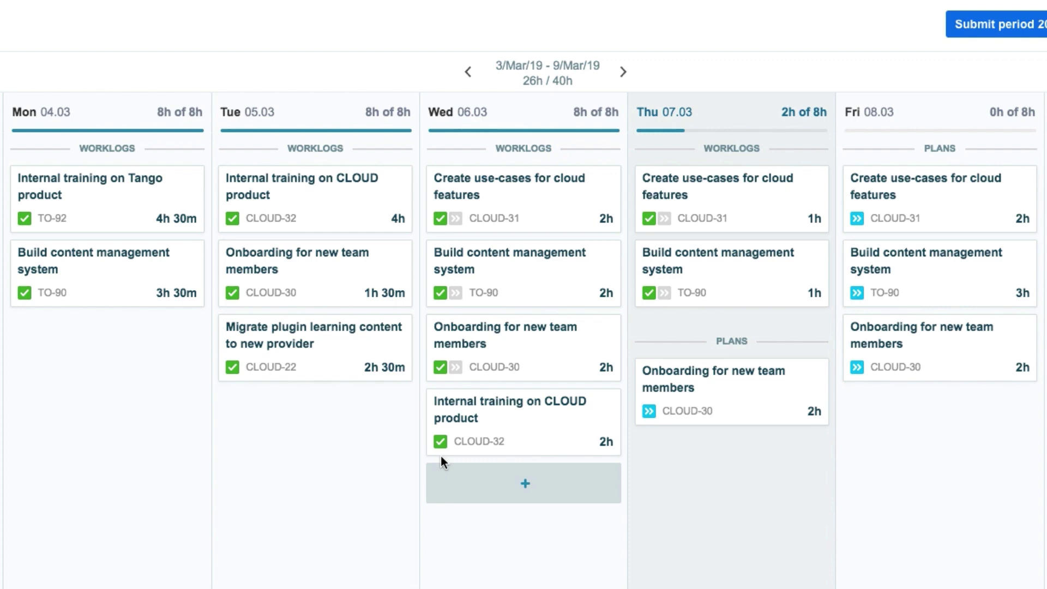
{"action": "left_click_drag", "start_coordinate": [543, 438], "coordinate": [731, 496]}
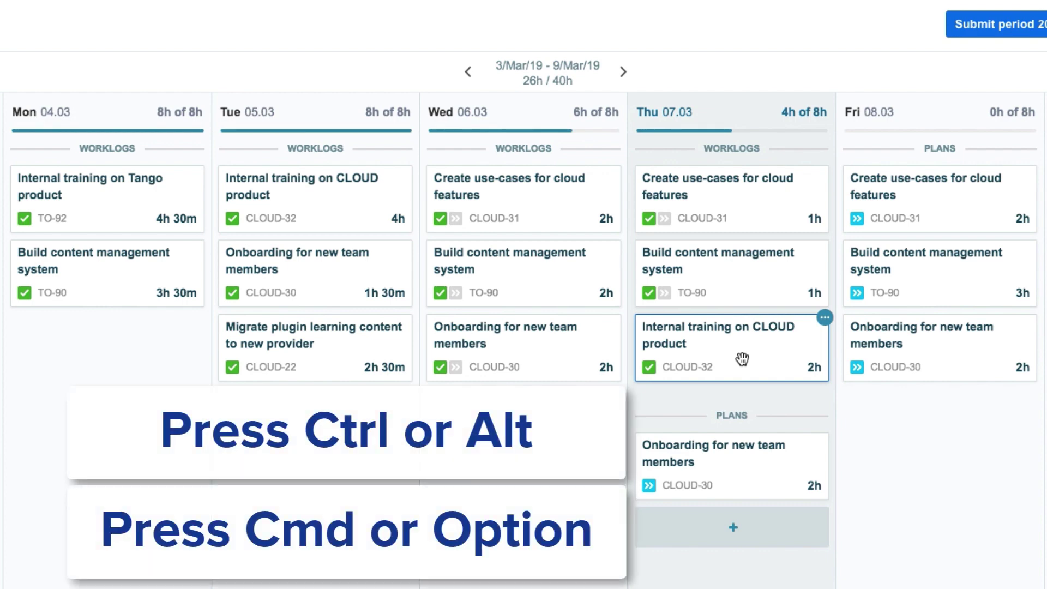
Copy the worklog back onto Wednesday and delete the leftover Thursday copy
{"action": "left_click_drag", "start_coordinate": [742, 358], "coordinate": [531, 450]}
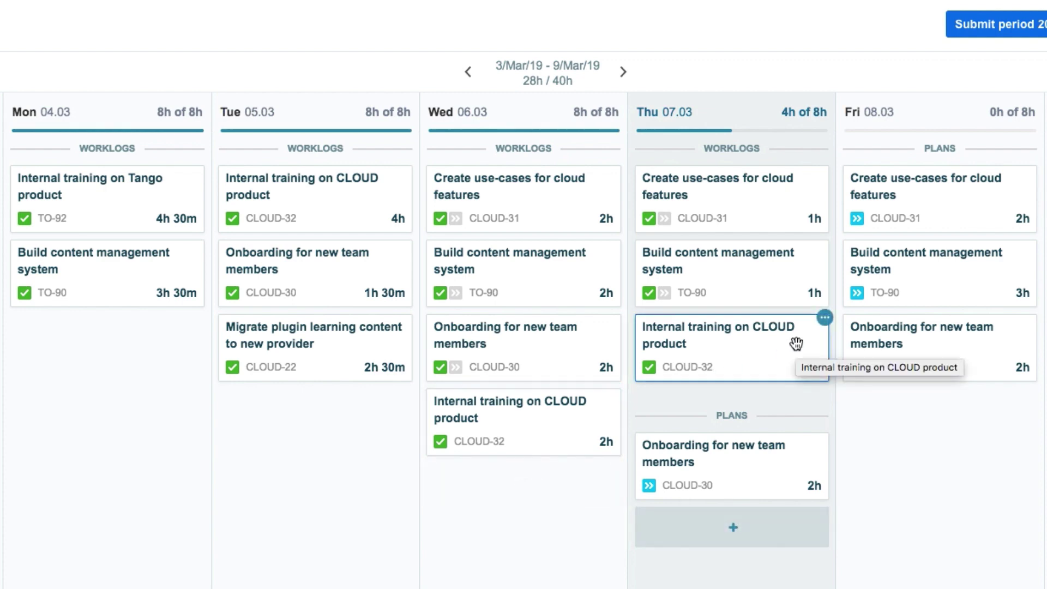
{"action": "left_click", "coordinate": [824, 318]}
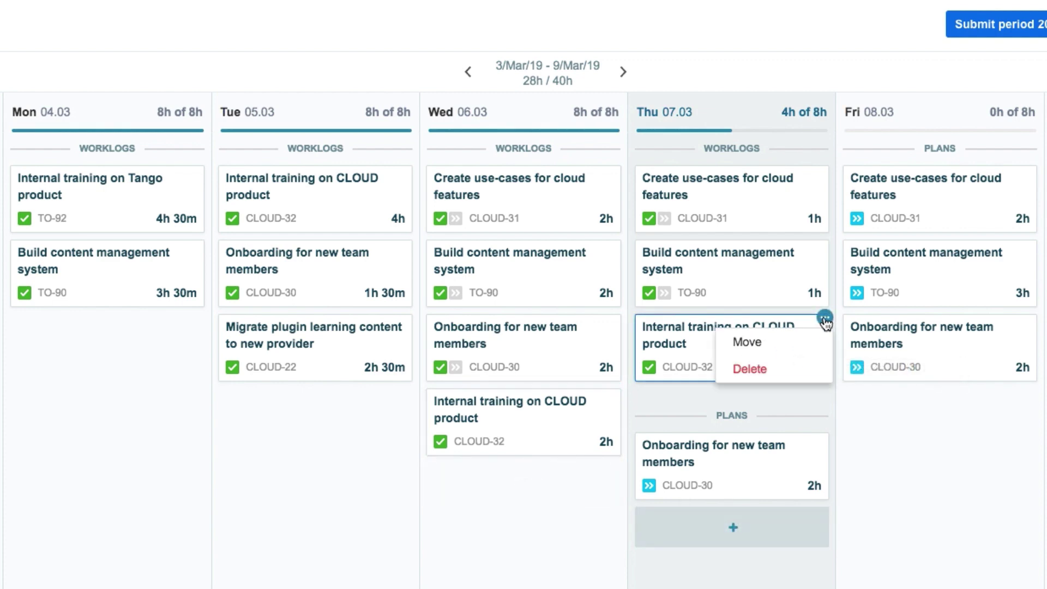
{"action": "left_click", "coordinate": [799, 371]}
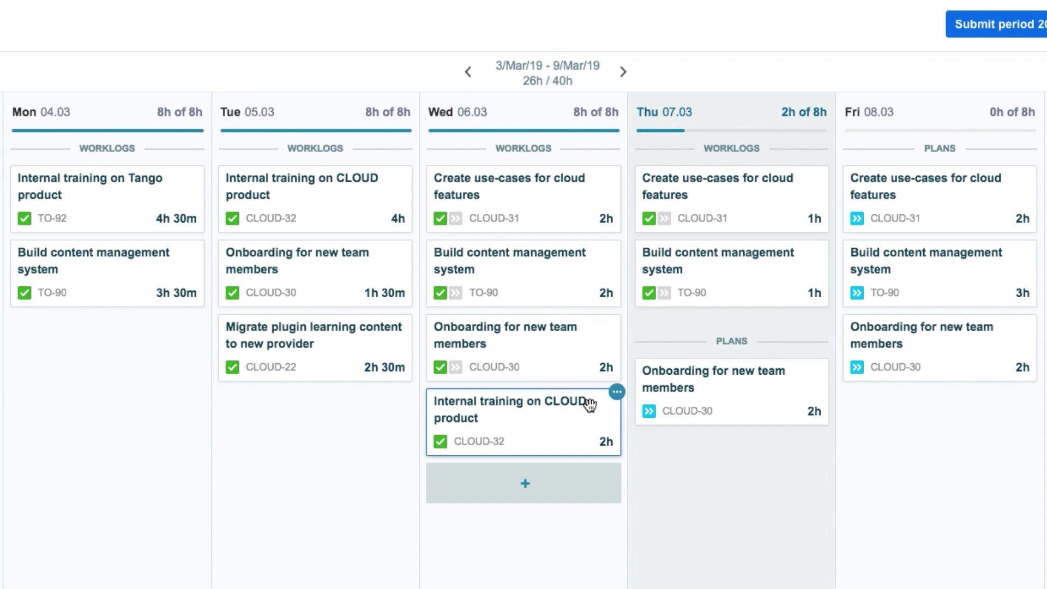
Move Wednesday's 2h training worklog from CLOUD-32 to TO-92, Internal training on Tango product
{"action": "left_click", "coordinate": [617, 392]}
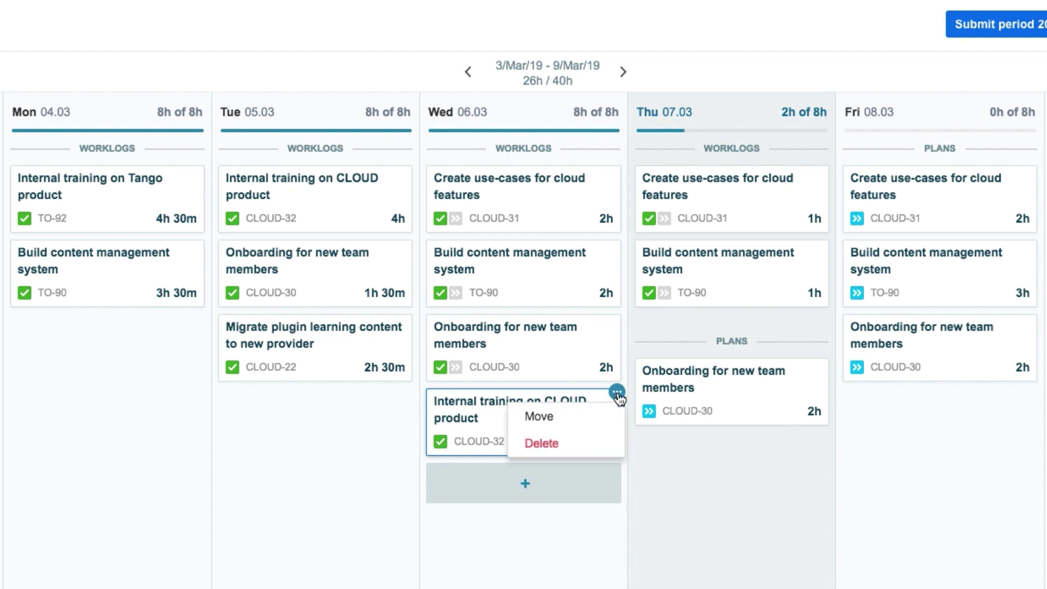
{"action": "left_click", "coordinate": [586, 417]}
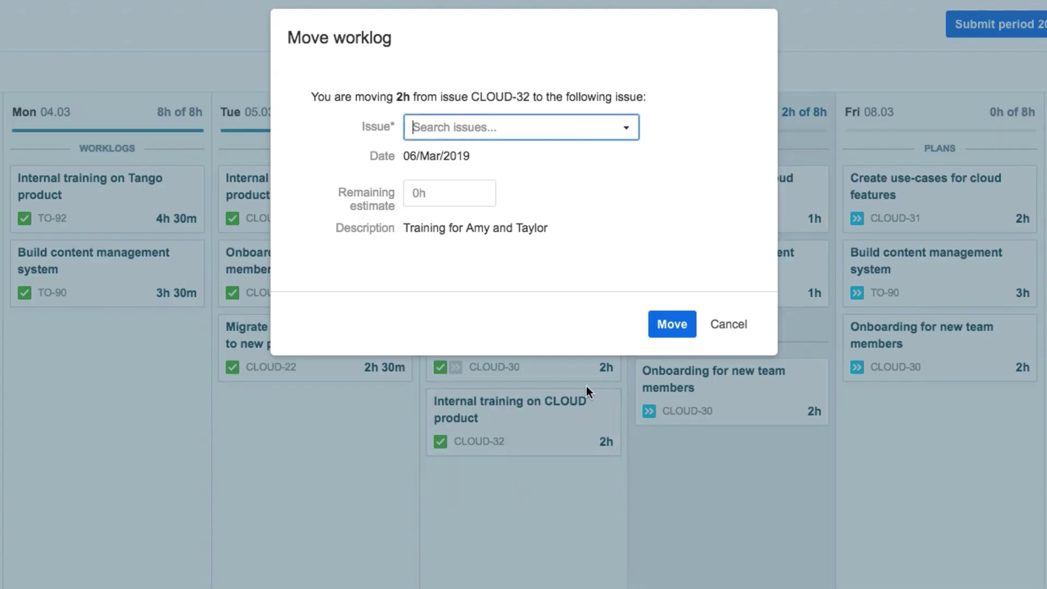
{"action": "left_click", "coordinate": [626, 128]}
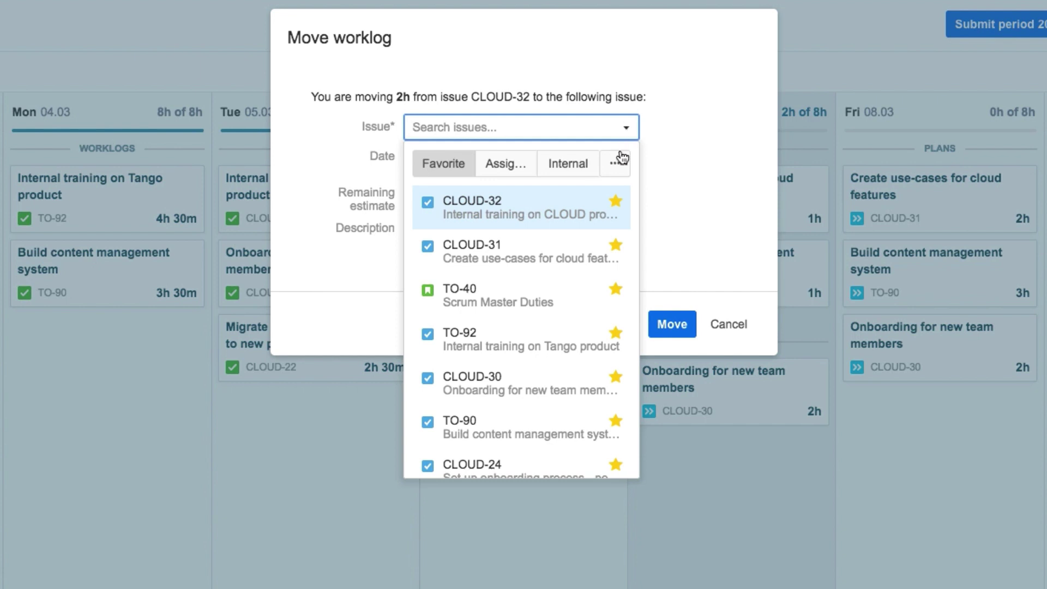
{"action": "left_click", "coordinate": [559, 342]}
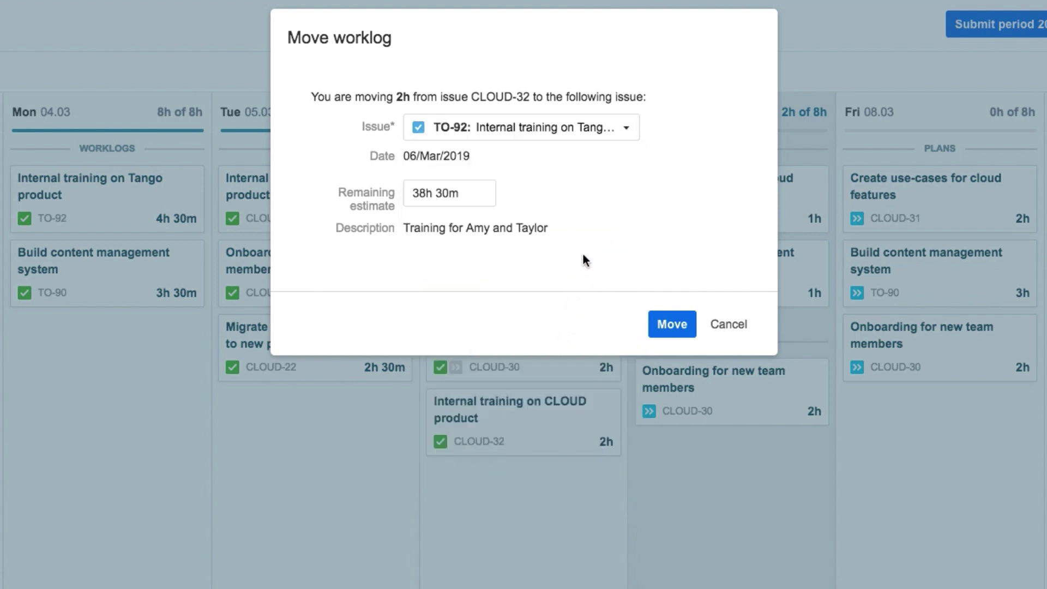
{"action": "left_click", "coordinate": [679, 325]}
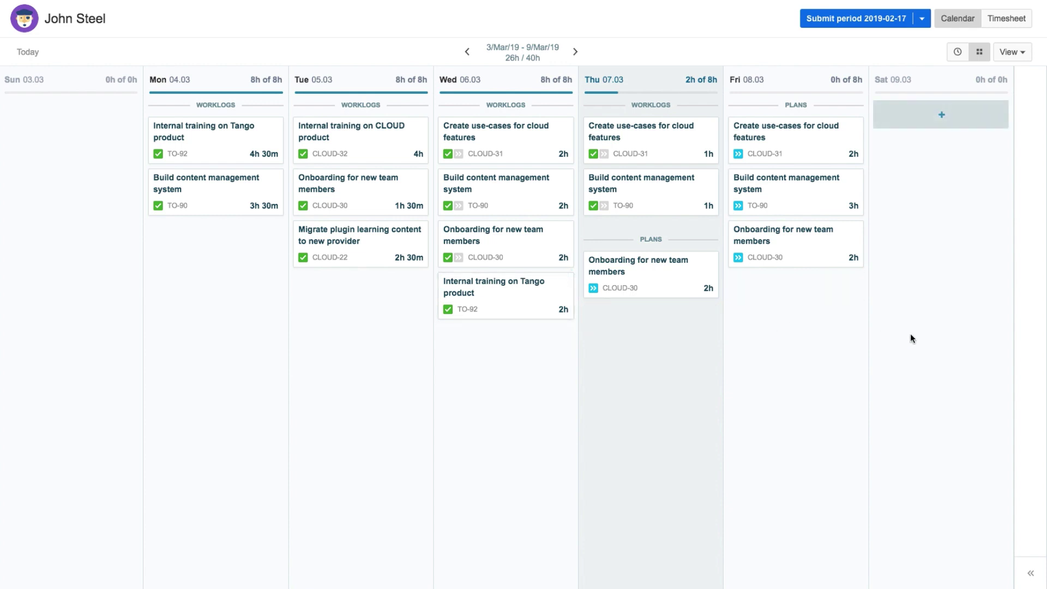
Open the Issues panel and log 30m of TO-40 Scrum Master Duties on Thursday 07.03
{"action": "left_click", "coordinate": [1031, 572]}
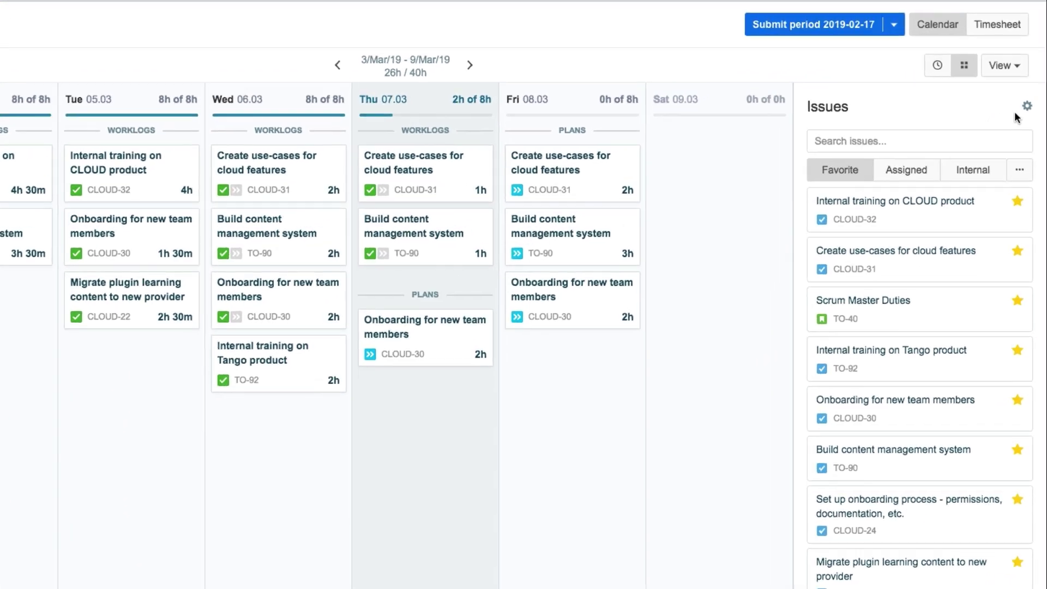
{"action": "left_click", "coordinate": [1026, 114]}
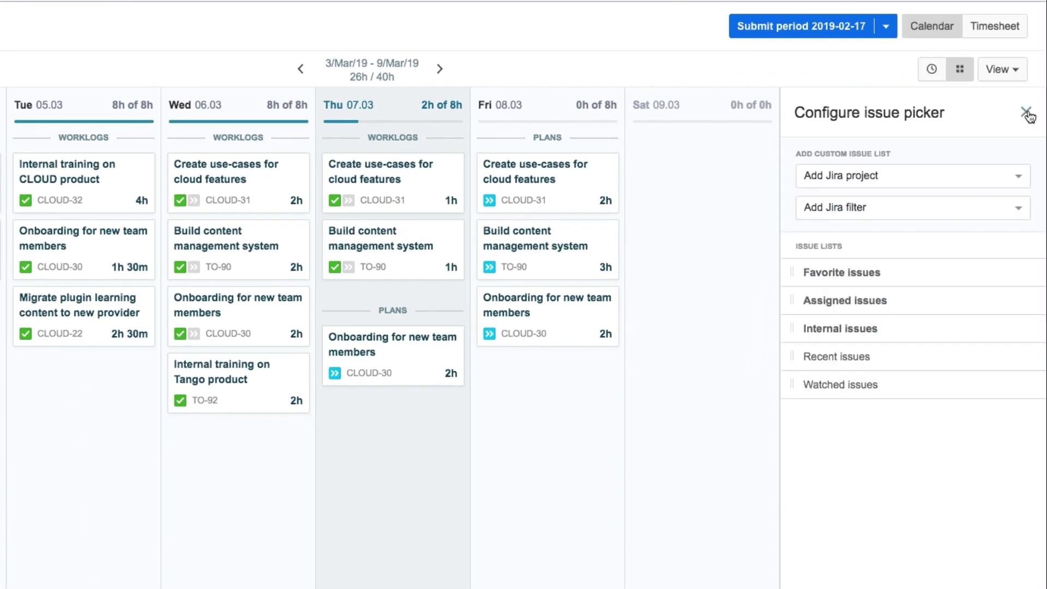
{"action": "left_click", "coordinate": [1026, 114]}
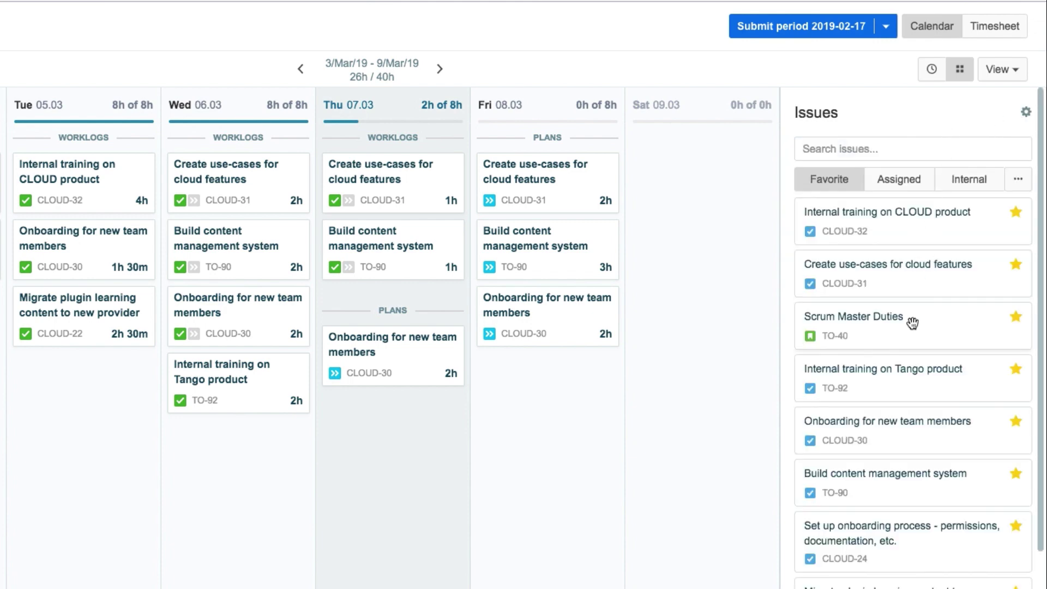
{"action": "left_click_drag", "start_coordinate": [936, 325], "coordinate": [417, 404]}
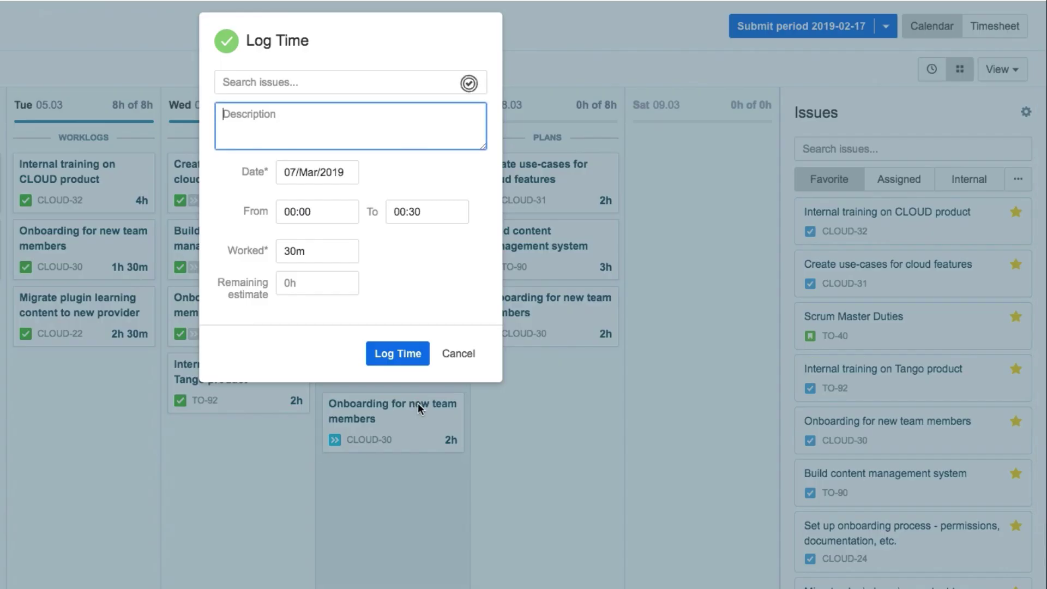
{"action": "left_click", "coordinate": [407, 354]}
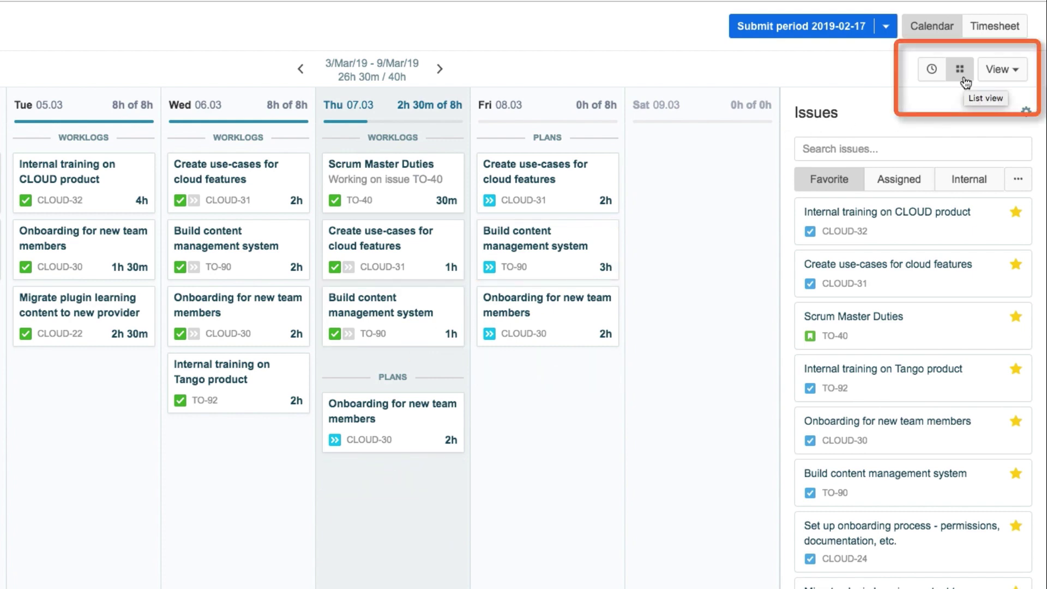
Switch to Time view and log 30m of TO-40 Scrum Master Duties on Wednesday at 13:15
{"action": "left_click", "coordinate": [933, 76]}
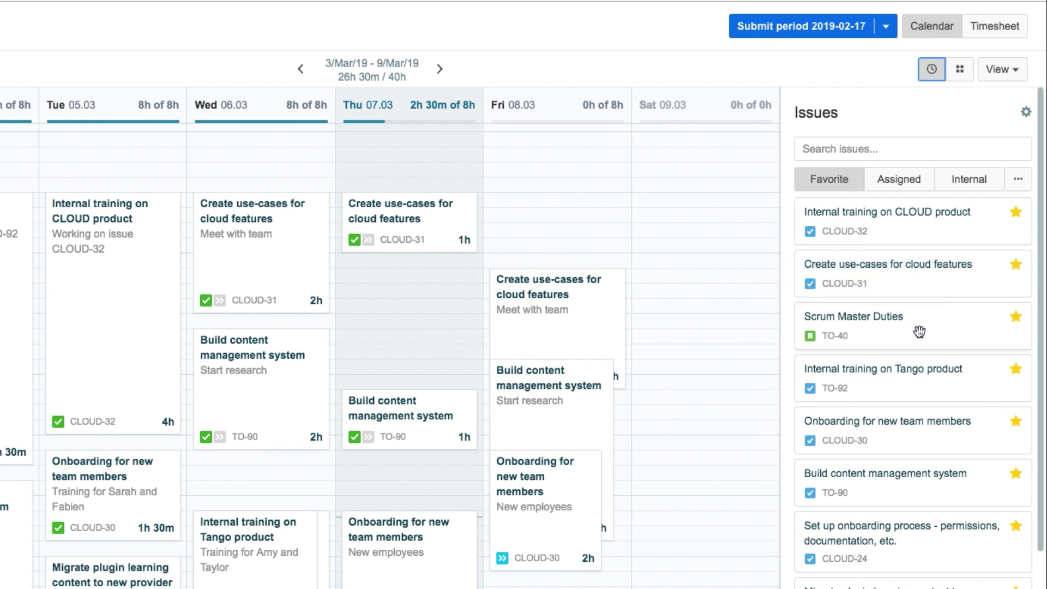
{"action": "left_click_drag", "start_coordinate": [919, 332], "coordinate": [250, 485]}
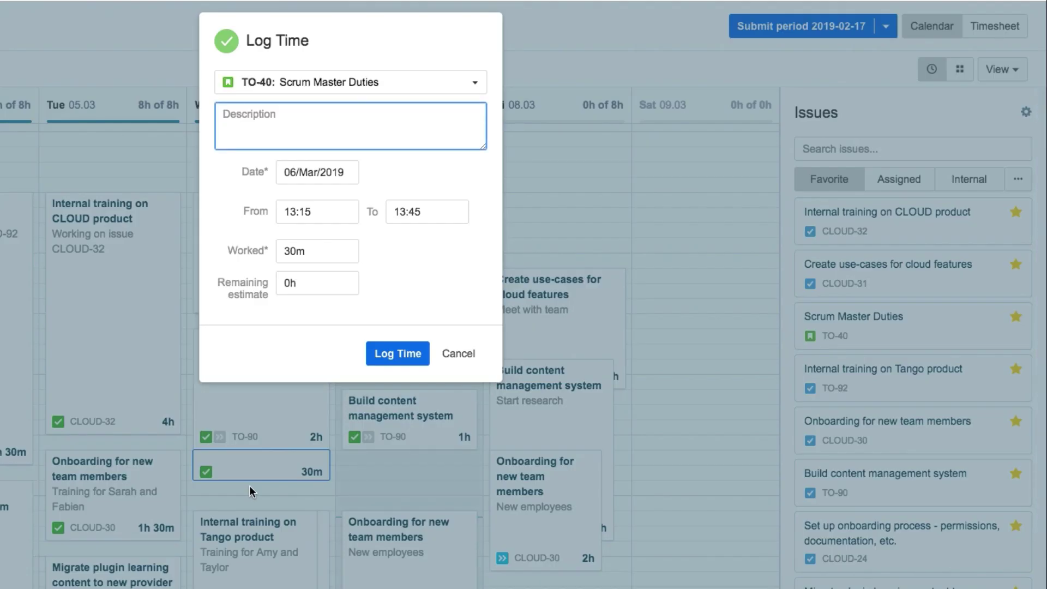
{"action": "left_click", "coordinate": [398, 353]}
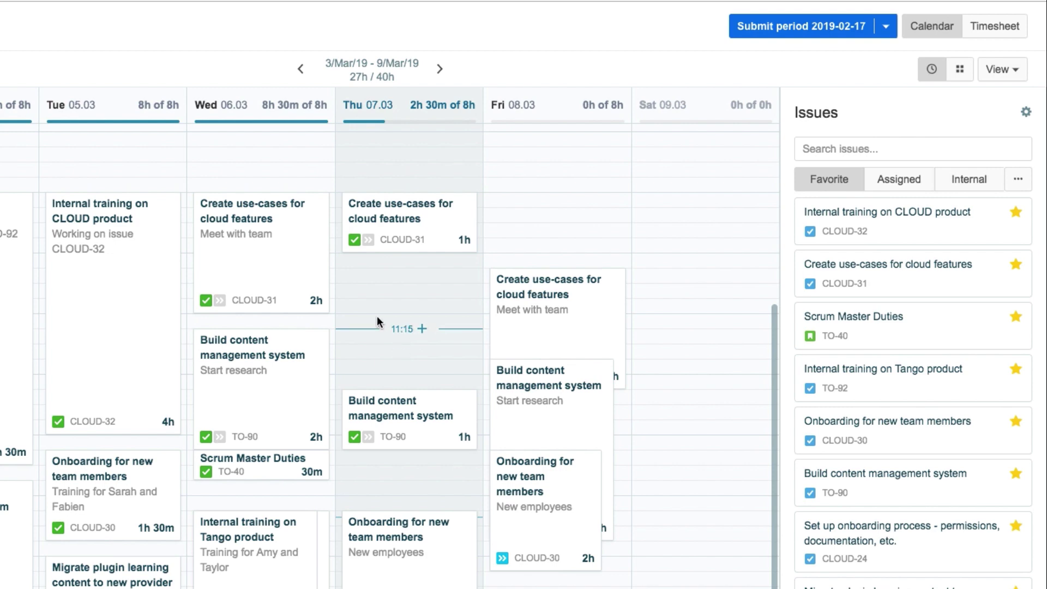
Log CLOUD-17 on Thursday 10:15–11:45 (1h 30m) with description 'Look at this stuff'
{"action": "left_click_drag", "start_coordinate": [351, 269], "coordinate": [372, 357]}
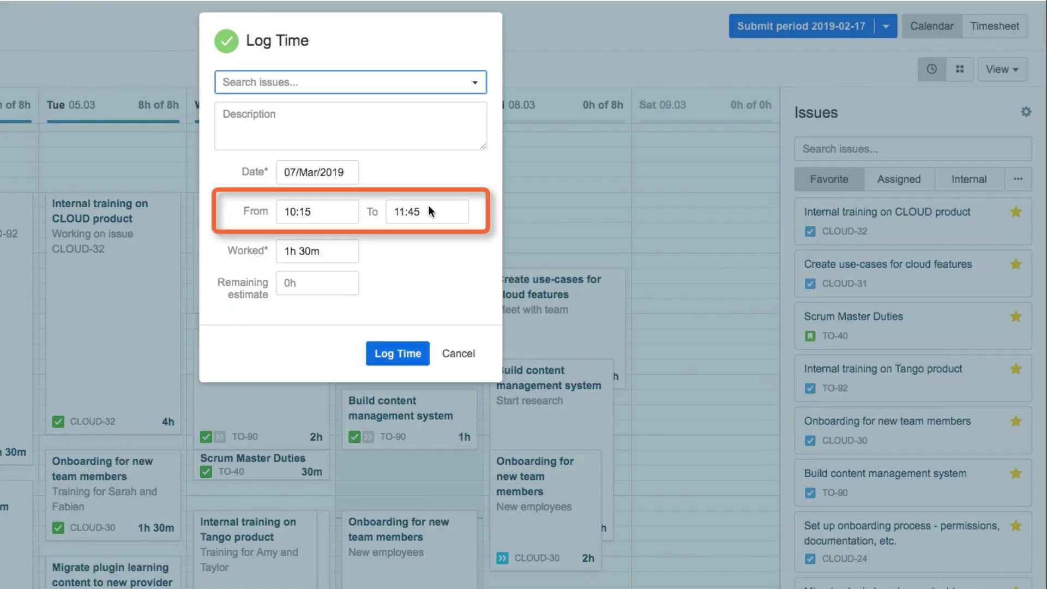
{"action": "left_click", "coordinate": [475, 83]}
{"action": "scroll", "coordinate": [376, 303], "scroll_direction": "down", "scroll_amount": 3}
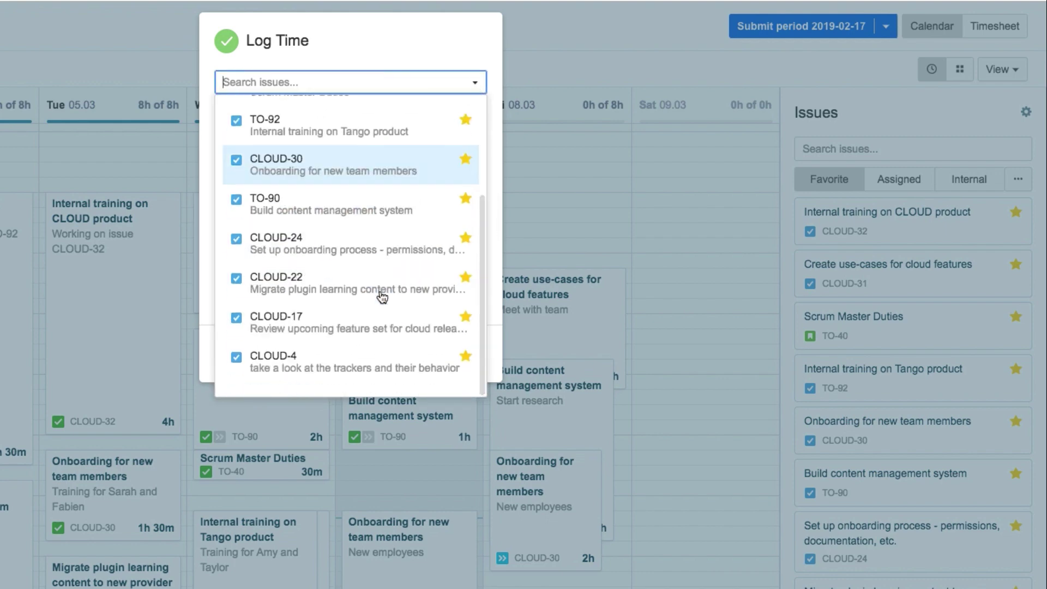
{"action": "left_click", "coordinate": [362, 325]}
{"action": "left_click", "coordinate": [231, 112]}
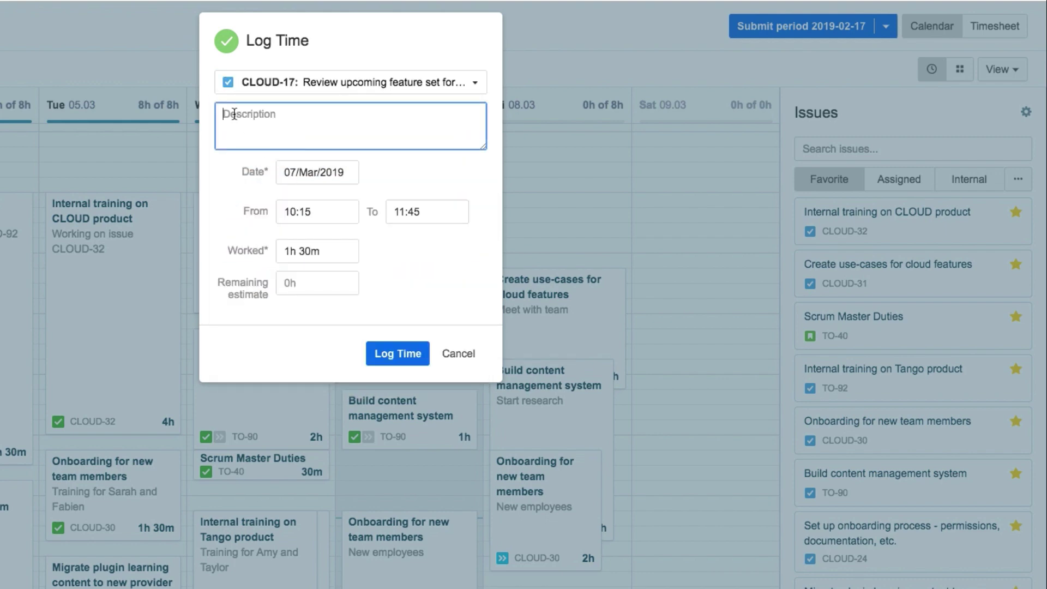
{"action": "type", "text": "Look at this stuff"}
{"action": "left_click", "coordinate": [390, 362]}
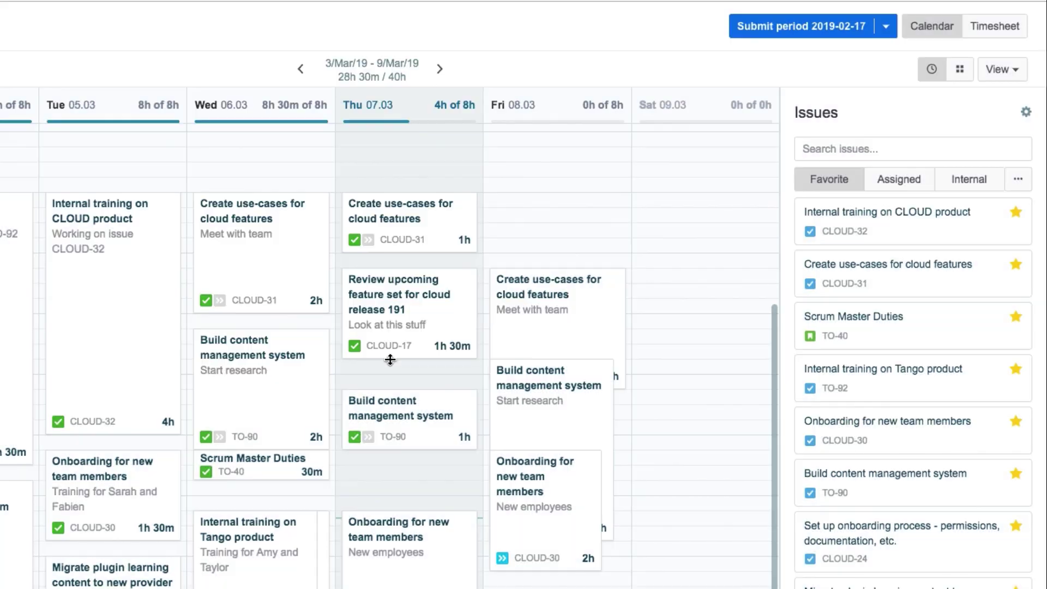
Move the 1h 30m CLOUD-17 worklog to Friday and copy it back to Thursday 10:15
{"action": "mouse_move", "coordinate": [396, 319]}
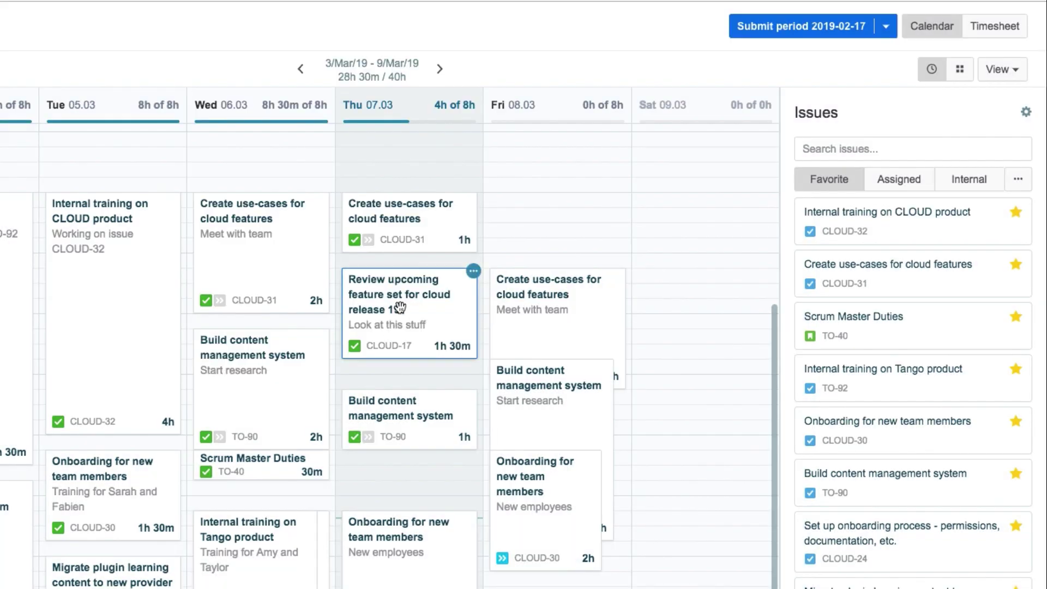
{"action": "left_click_drag", "start_coordinate": [399, 308], "coordinate": [533, 216]}
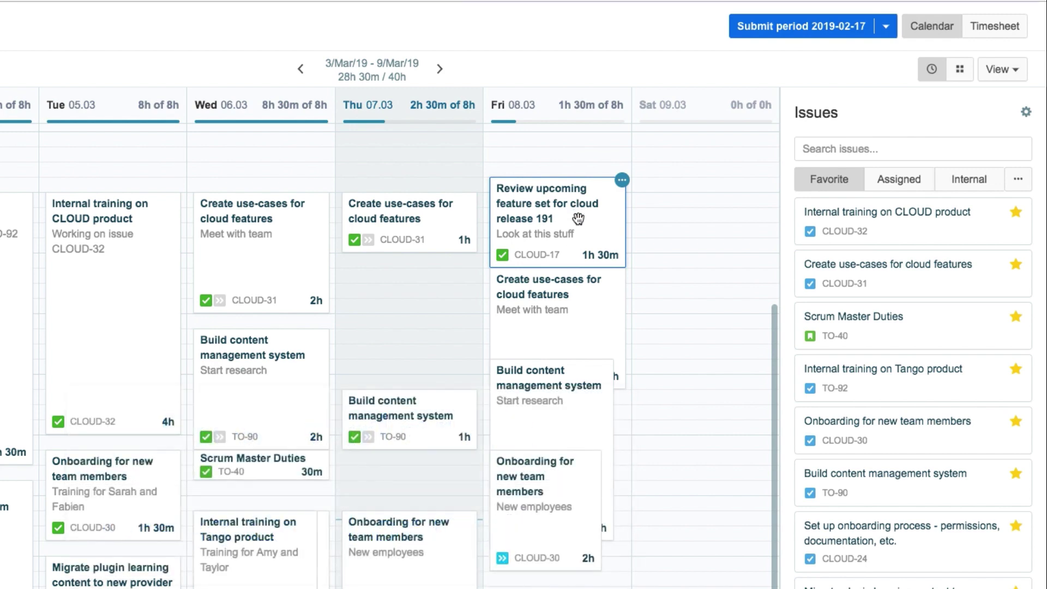
{"action": "left_click_drag", "start_coordinate": [578, 218], "coordinate": [428, 318]}
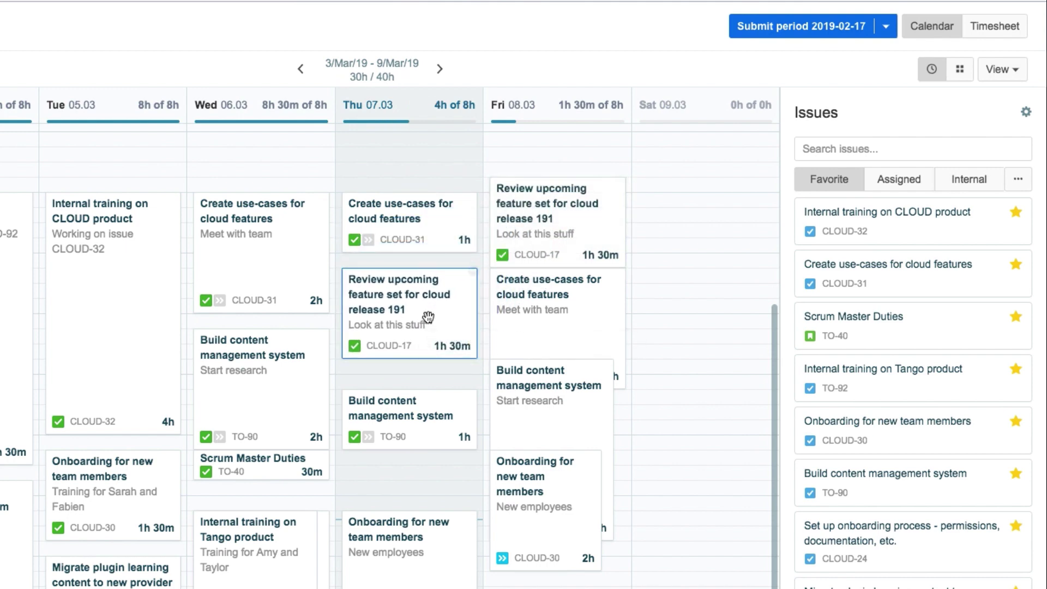